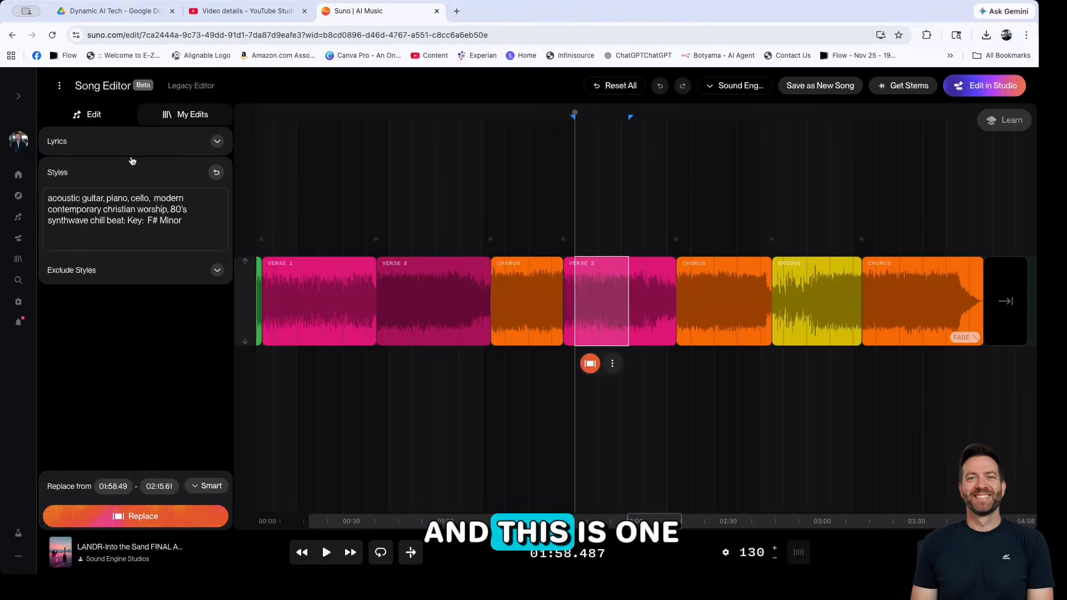
# - Show the song's lyrics, select the opening of Verse 1, and select the section from 00:39.73 to 00:49.47
pyautogui.click(217, 141)
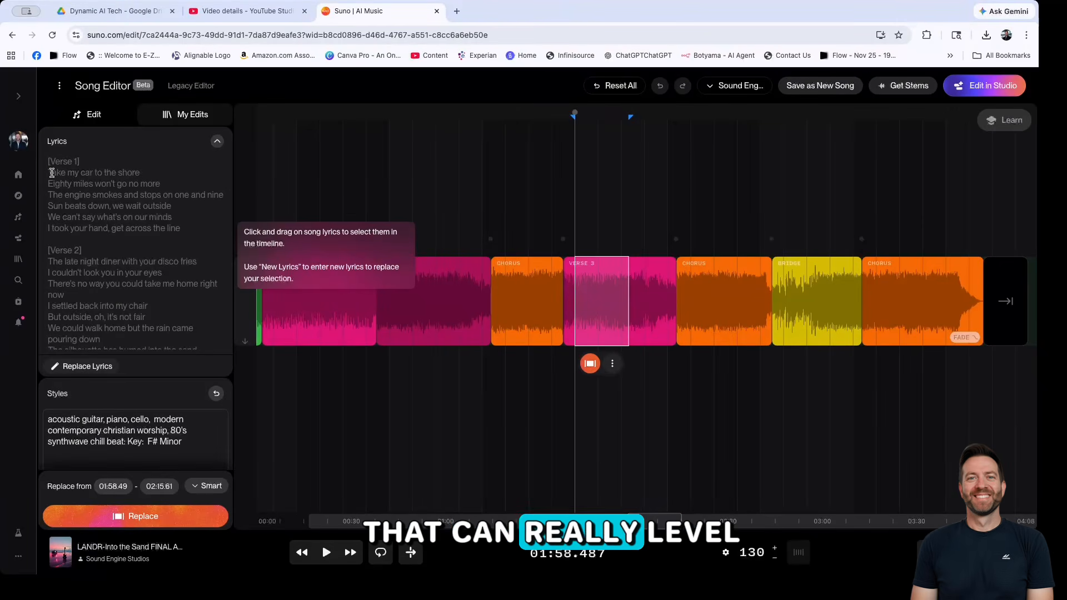
pyautogui.moveTo(50, 161); pyautogui.dragTo(108, 206)
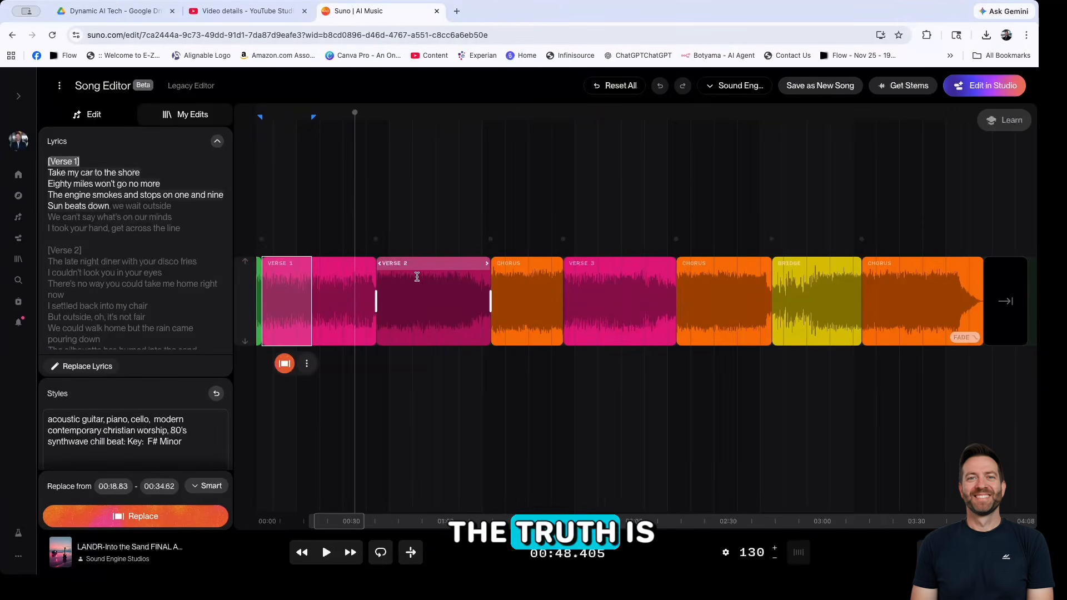
pyautogui.moveTo(327, 281); pyautogui.dragTo(360, 281)
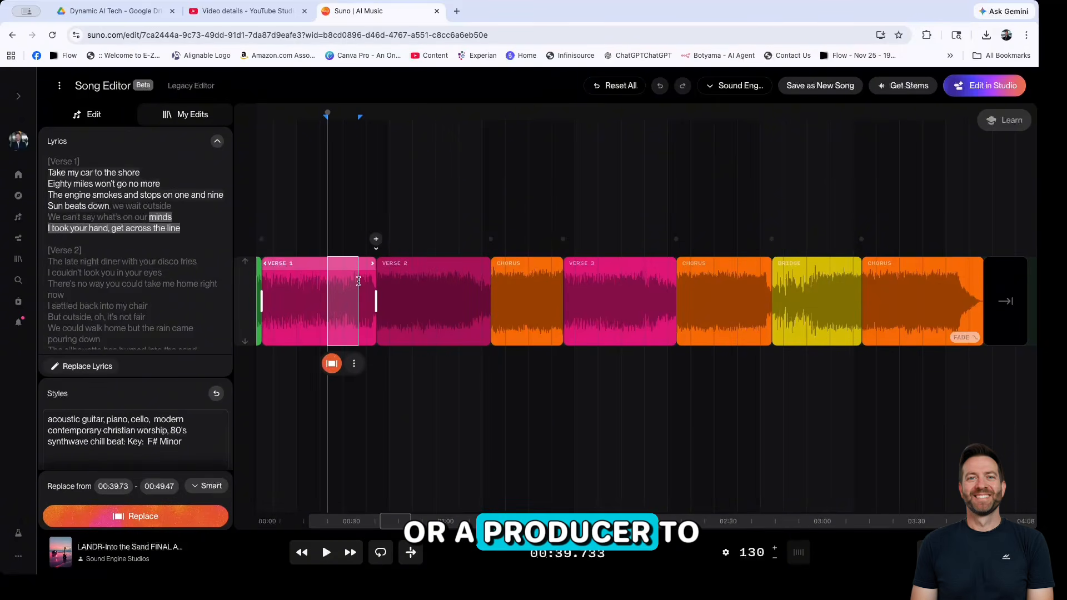
# - View the editor's learning tips for changing lyrics, adding sections, extending and rearranging the song
pyautogui.click(1004, 120)
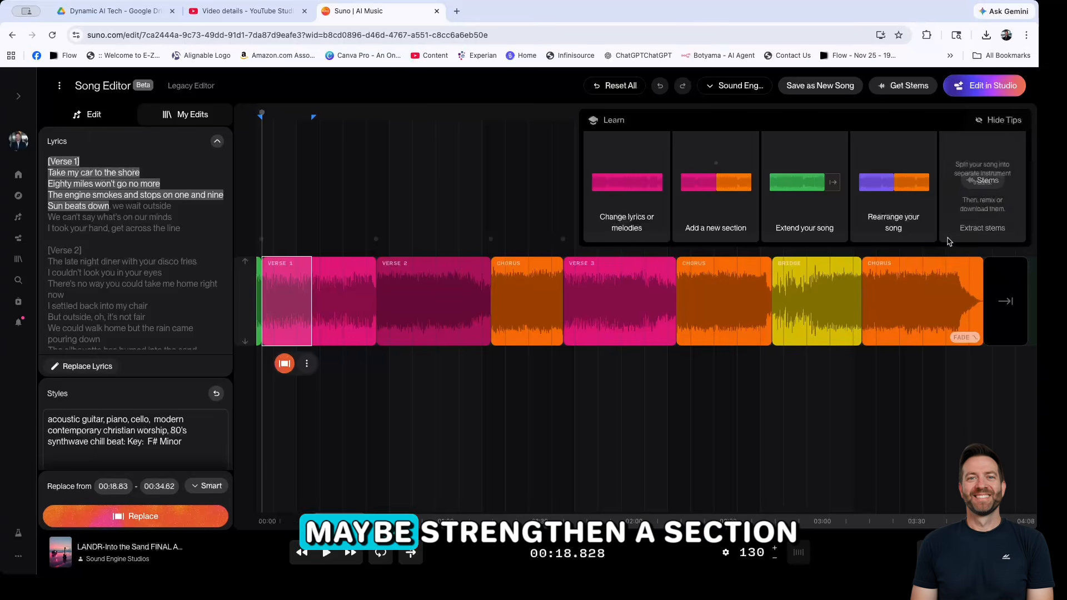
pyautogui.moveTo(772, 181)
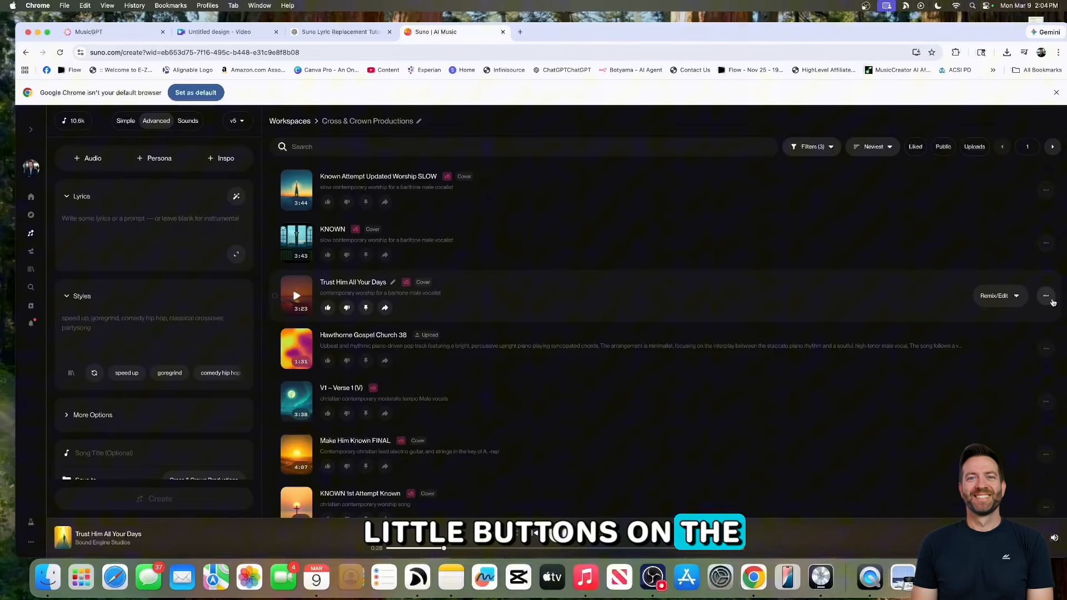
# - Open the song "Trust Him All Your Days" in the Song Editor
pyautogui.click(1046, 295)
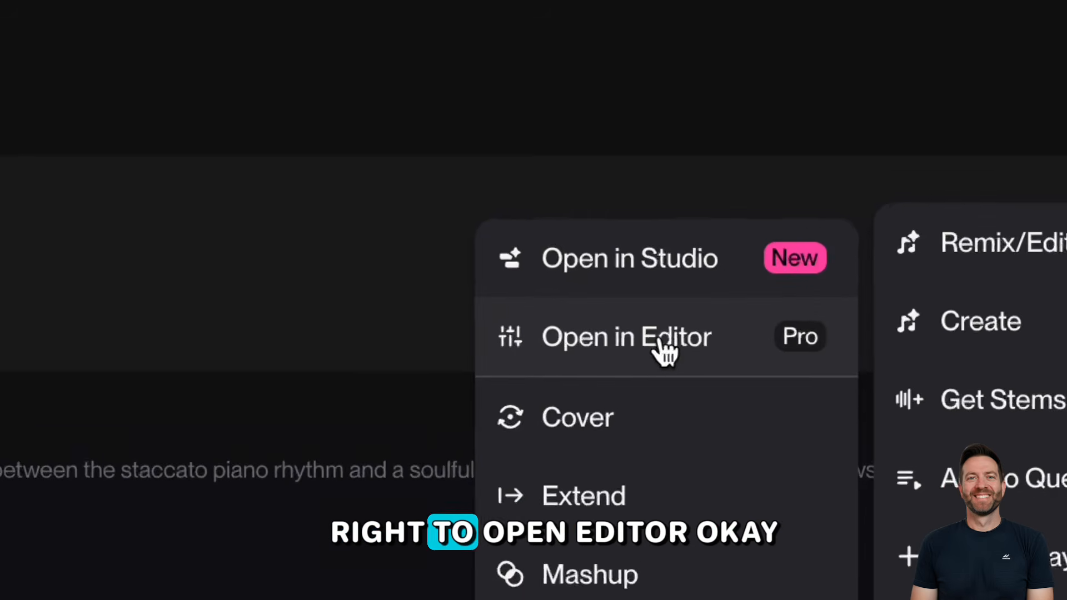
pyautogui.click(661, 341)
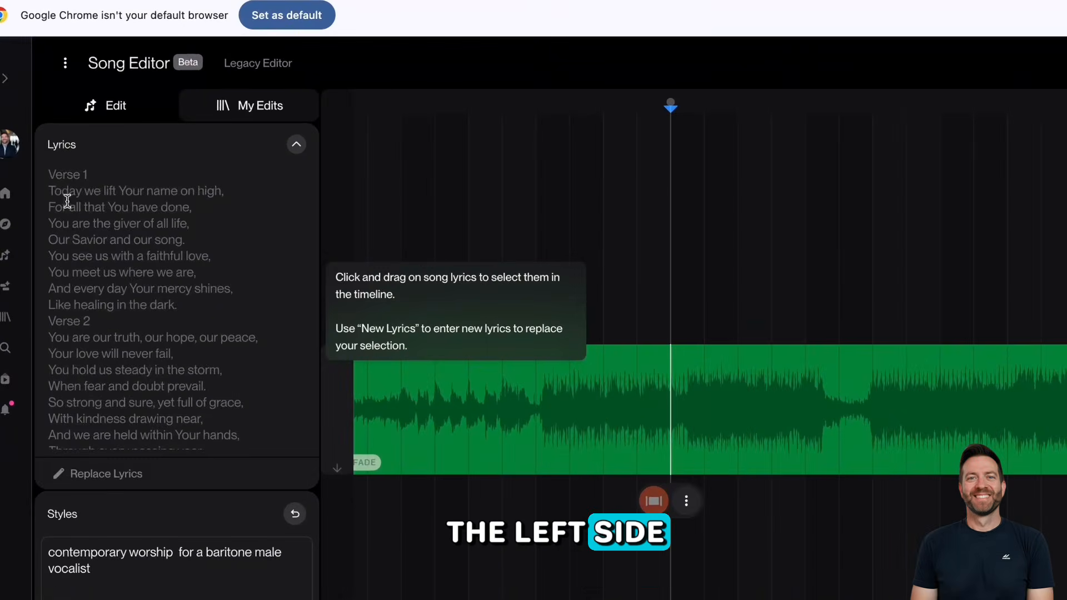
# - Try selecting opening lyric lines, and select a waveform section from 01:28.95 to 01:41.99
pyautogui.moveTo(56, 194); pyautogui.dragTo(75, 195)
pyautogui.moveTo(152, 192); pyautogui.dragTo(221, 407)
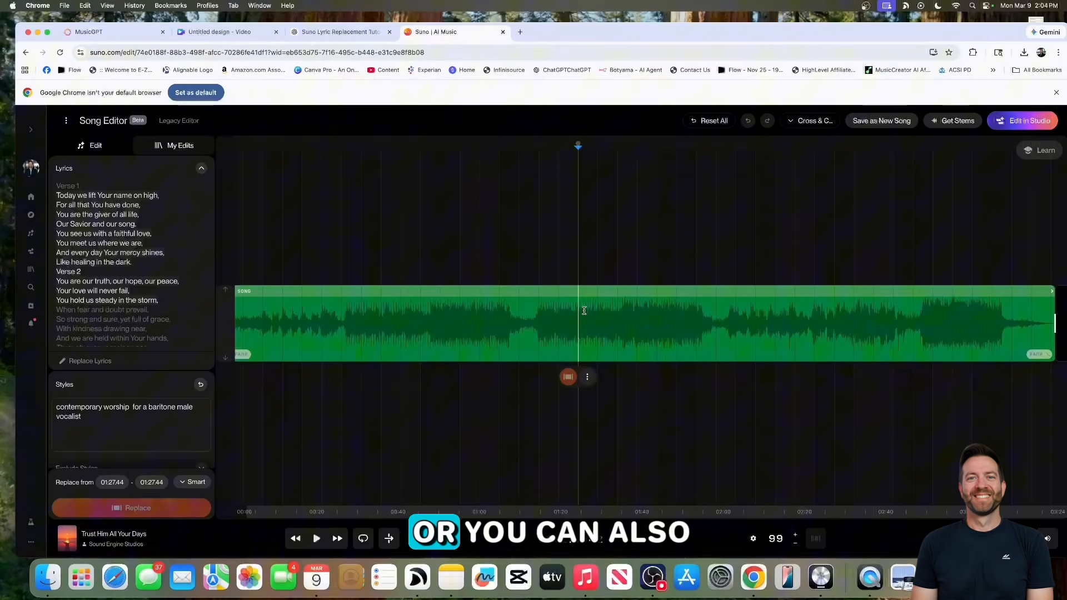
pyautogui.moveTo(584, 310); pyautogui.dragTo(589, 310)
pyautogui.scroll(-1, 618, 338)
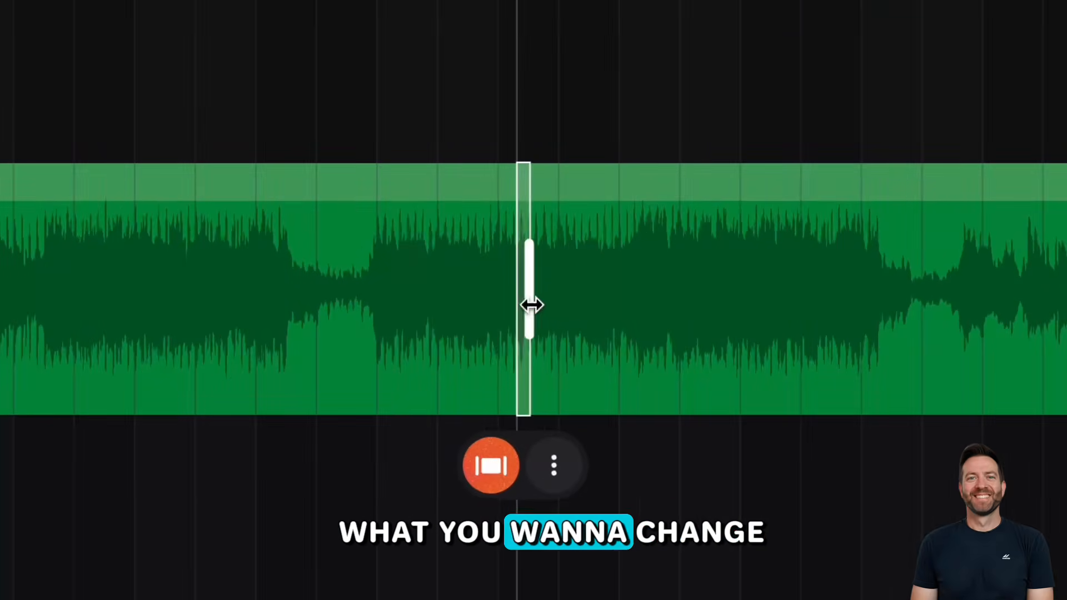
pyautogui.moveTo(531, 305); pyautogui.dragTo(678, 307)
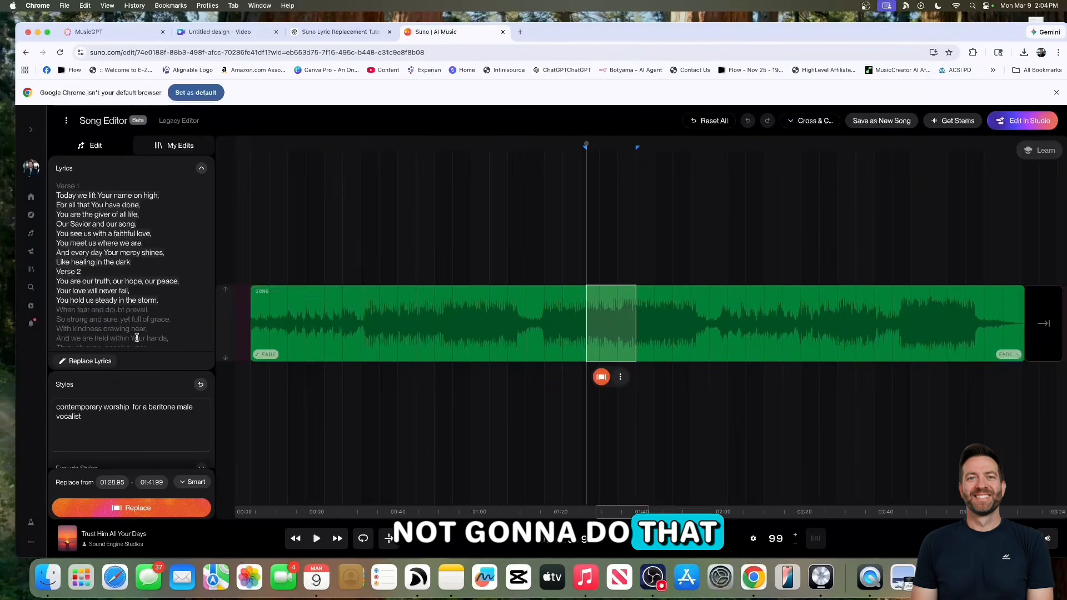
# - Select the first four lines of Verse 2, covering 00:30.34 to 00:39.05 on the timeline
pyautogui.scroll(-1, 182, 272)
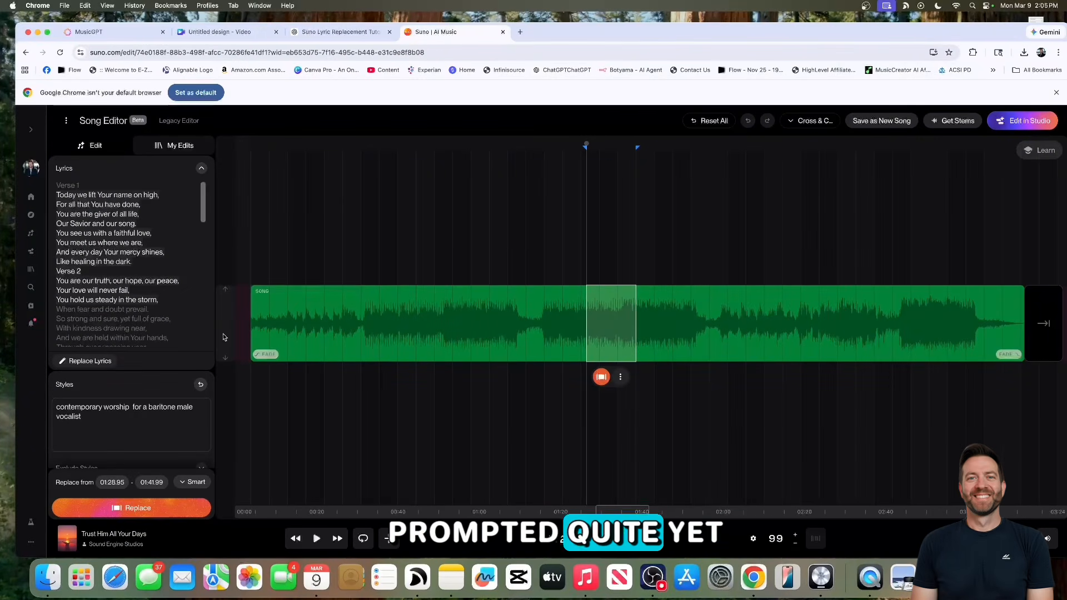
pyautogui.click(62, 281)
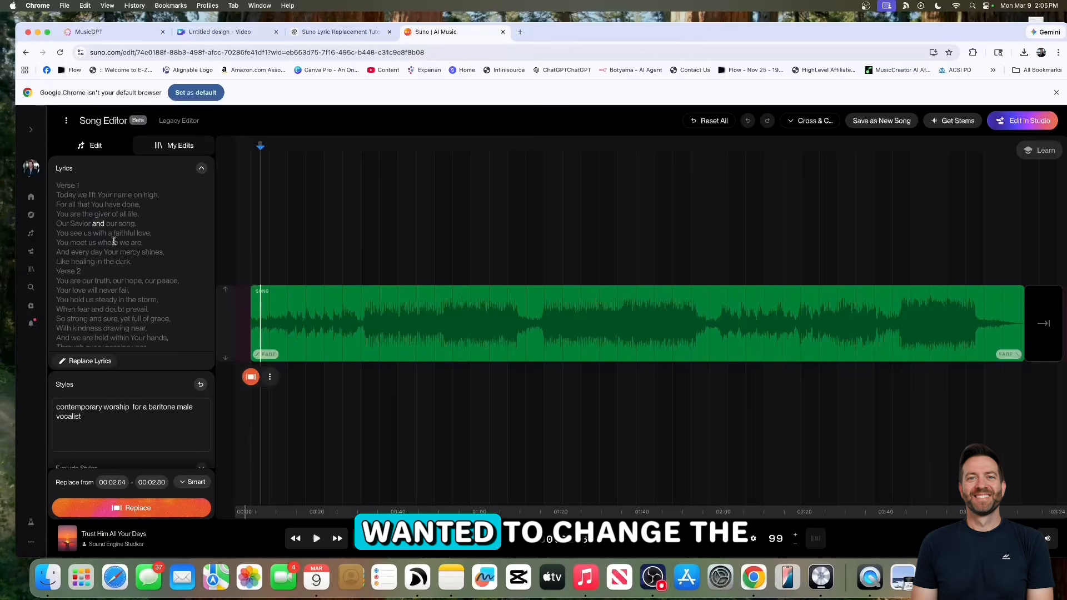
pyautogui.click(123, 261)
pyautogui.scroll(-3, 122, 260)
pyautogui.scroll(1, 121, 260)
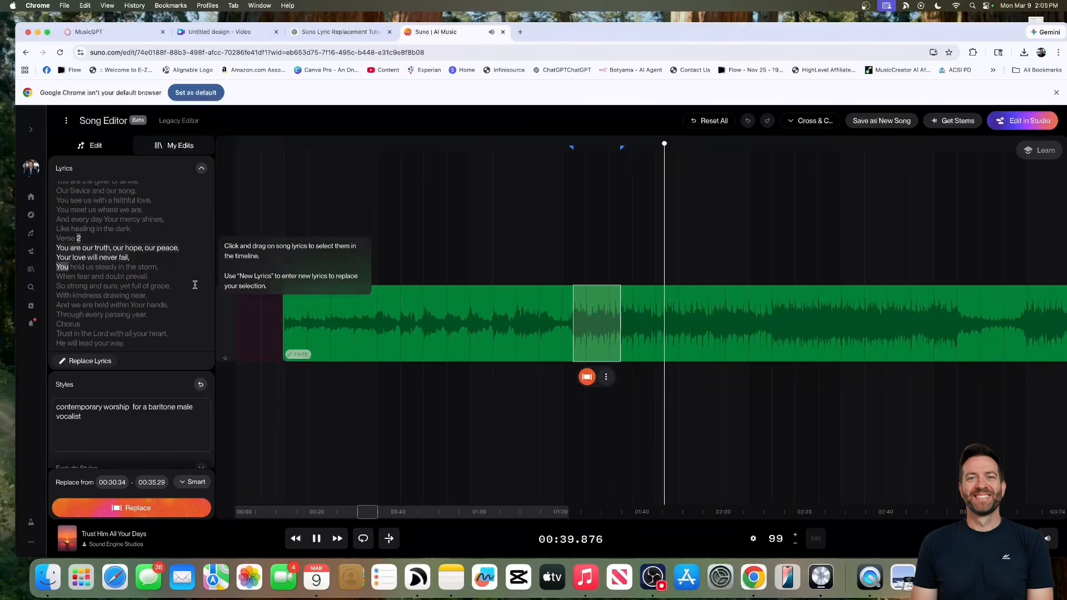
pyautogui.click(630, 387)
pyautogui.click(630, 333)
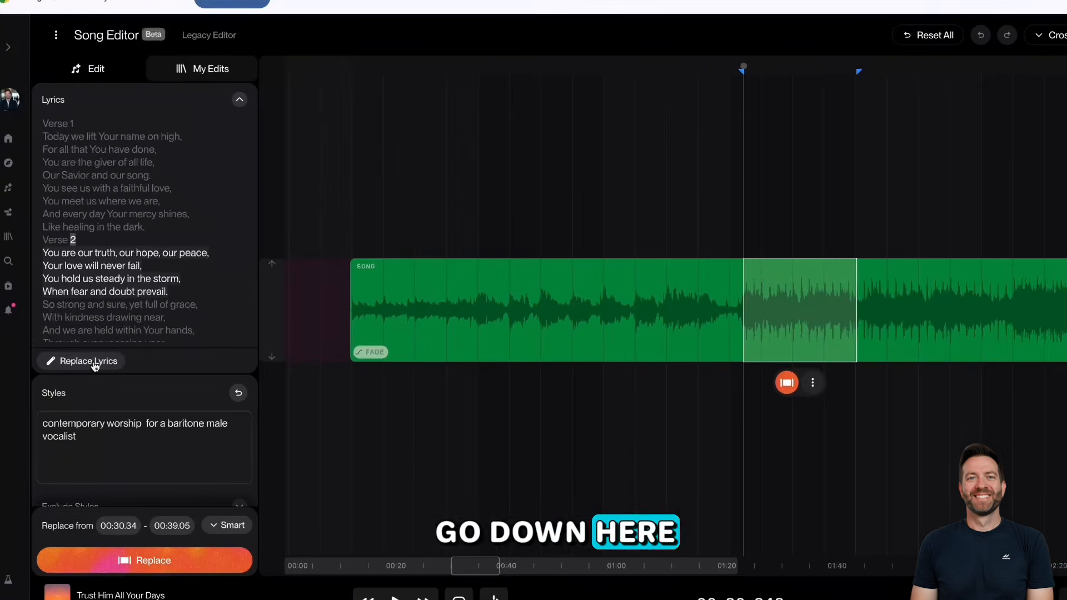
# - In the replacement lyrics, rewrite lines two to four as "Your love remains the same, You hold us firmly through the storm, We trust in Jesus' name."
pyautogui.click(92, 362)
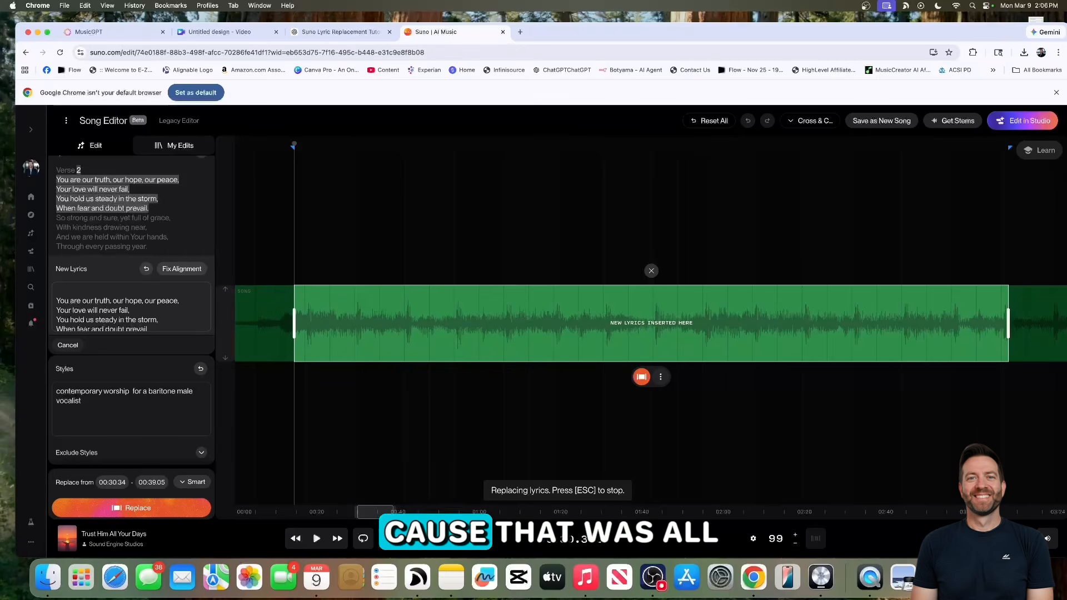
pyautogui.click(83, 291)
pyautogui.press('BackSpace')
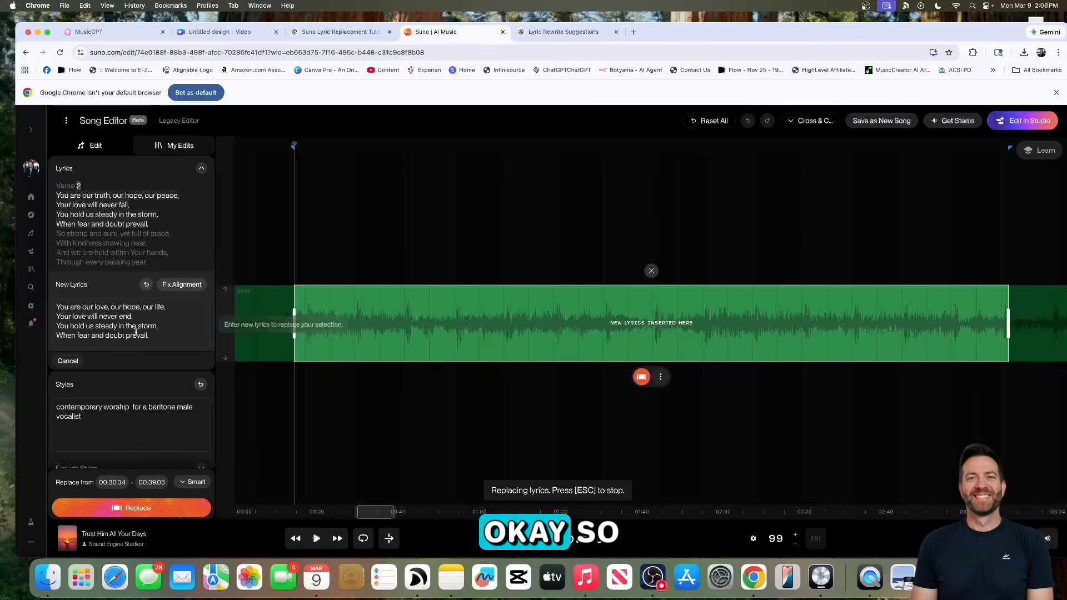
pyautogui.moveTo(176, 336); pyautogui.dragTo(57, 306)
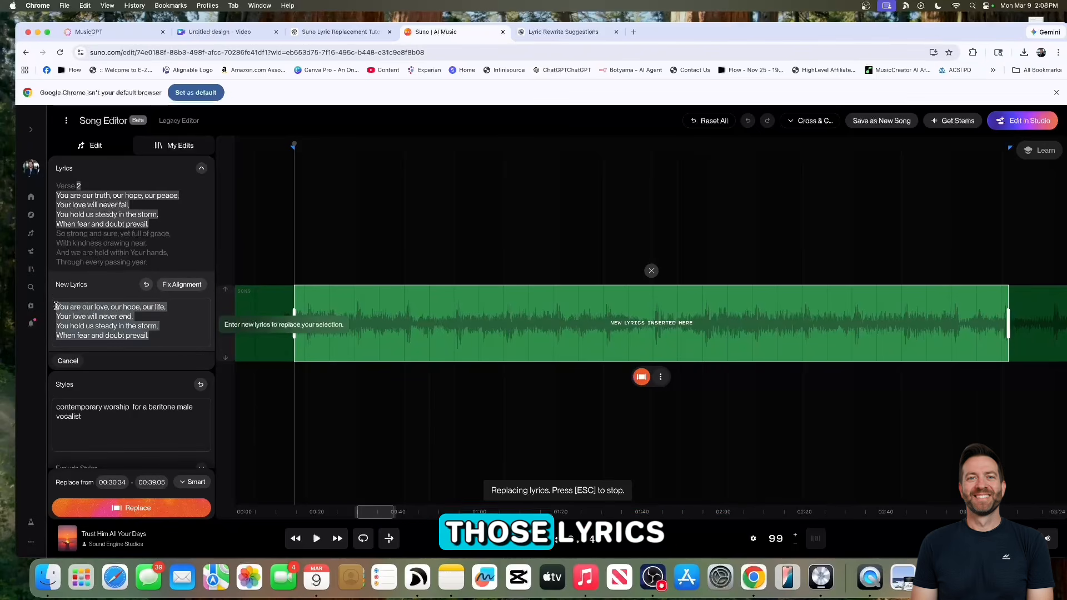
pyautogui.write("You are our truth, our hope, our peace, Your love remains the same, You hold us firmly through the storm, We trust in Jesus' name.")
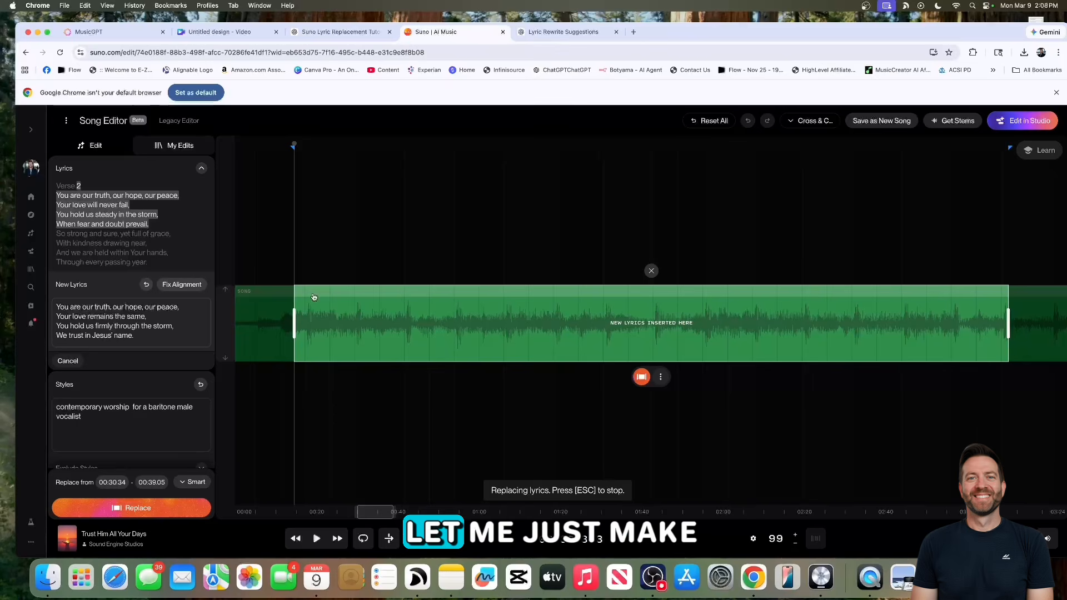
# - Adjust the replacement range to 00:30.27–00:39.06 and generate the section with the new lyrics
pyautogui.click(288, 312)
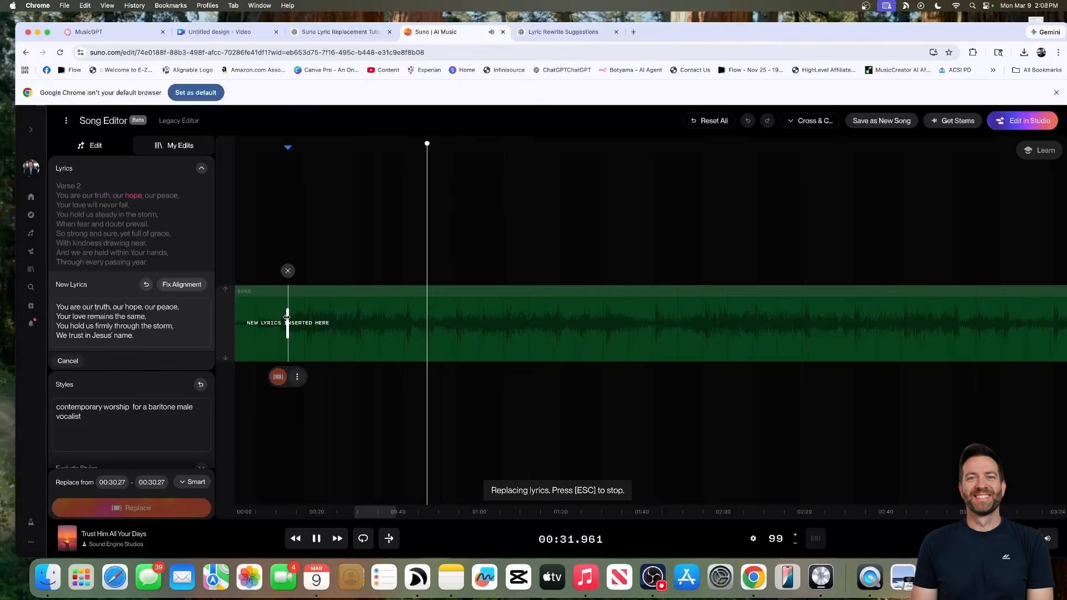
pyautogui.moveTo(287, 317); pyautogui.dragTo(1009, 317)
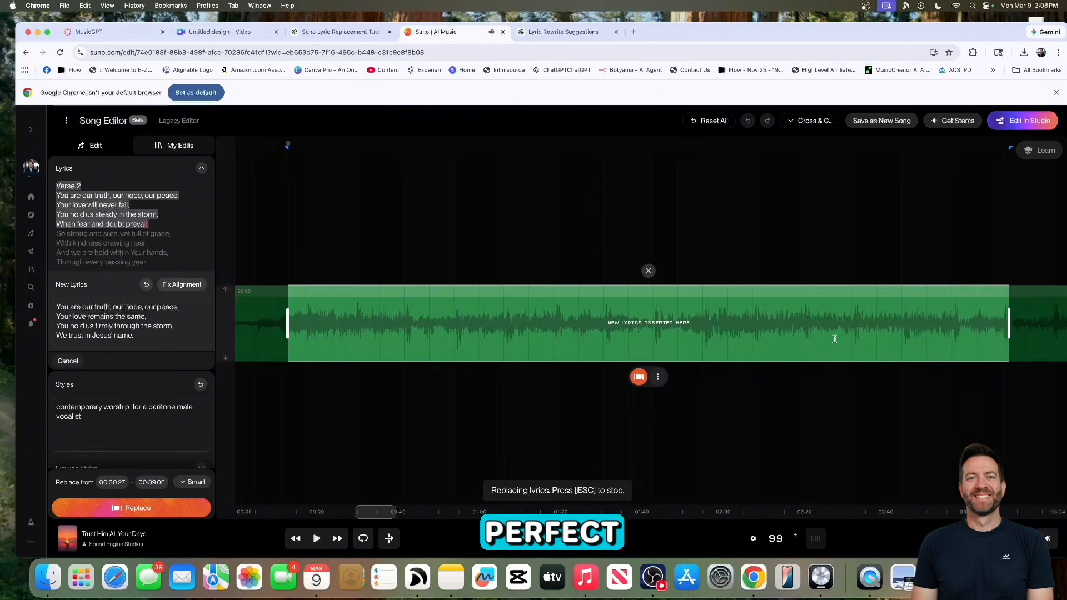
pyautogui.click(136, 507)
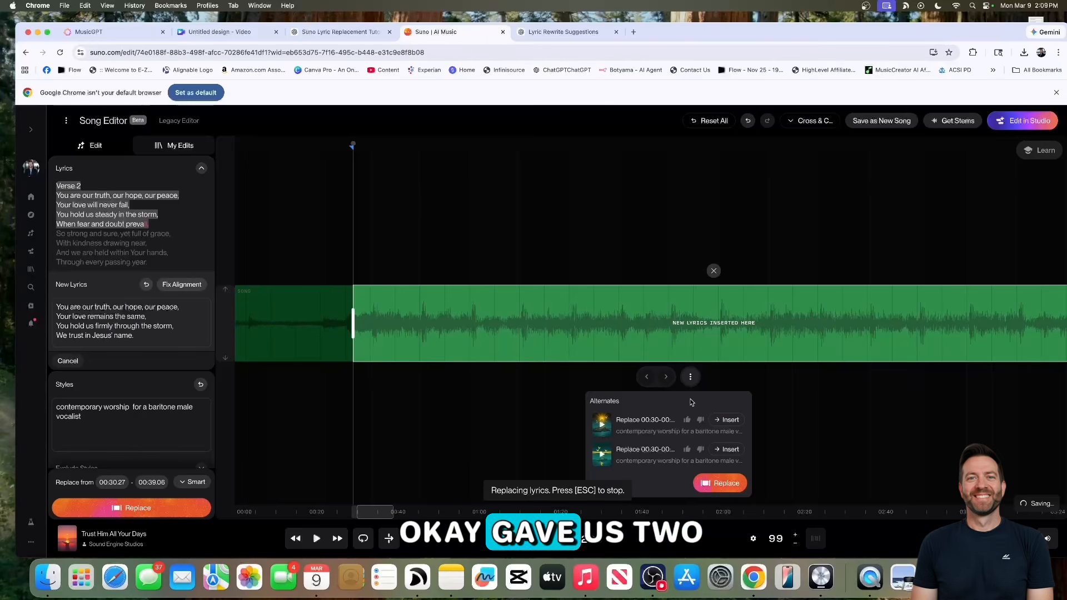
# - Listen to both generated alternates of the replaced Verse 2 section
pyautogui.click(602, 426)
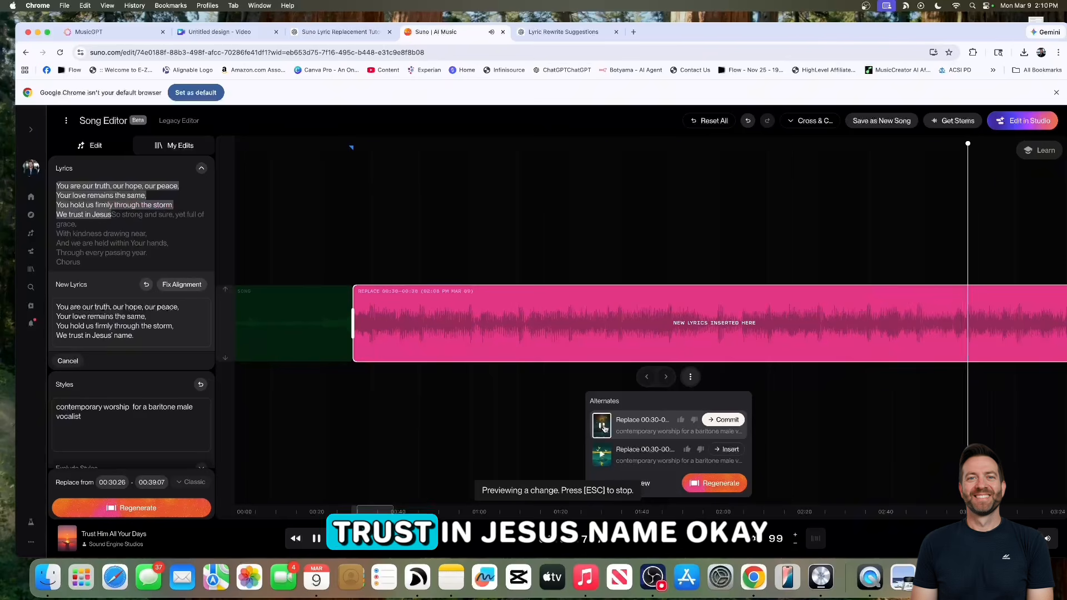
pyautogui.click(602, 425)
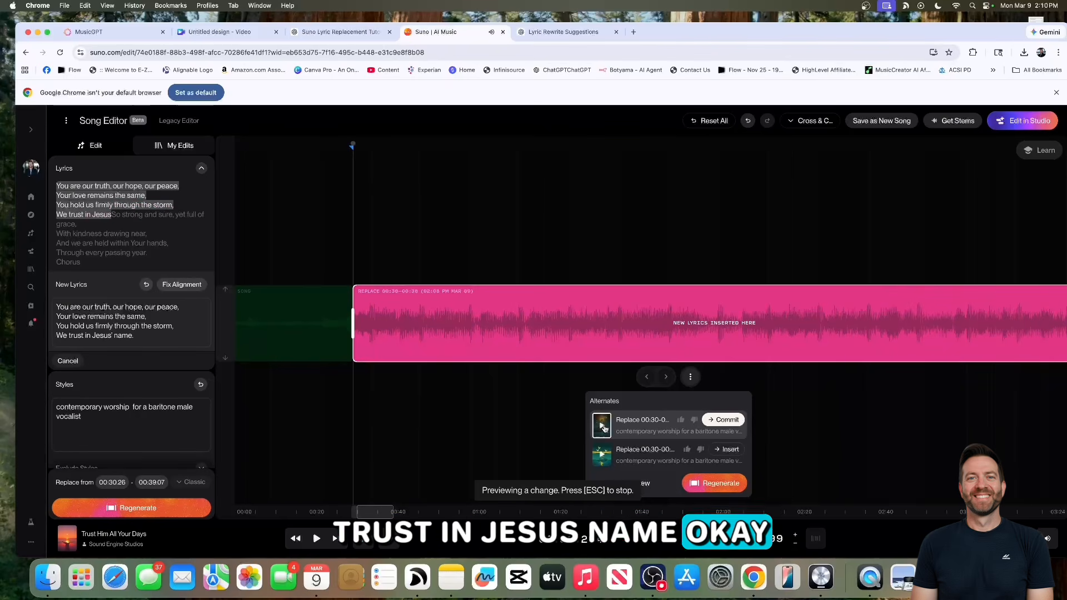
pyautogui.click(602, 456)
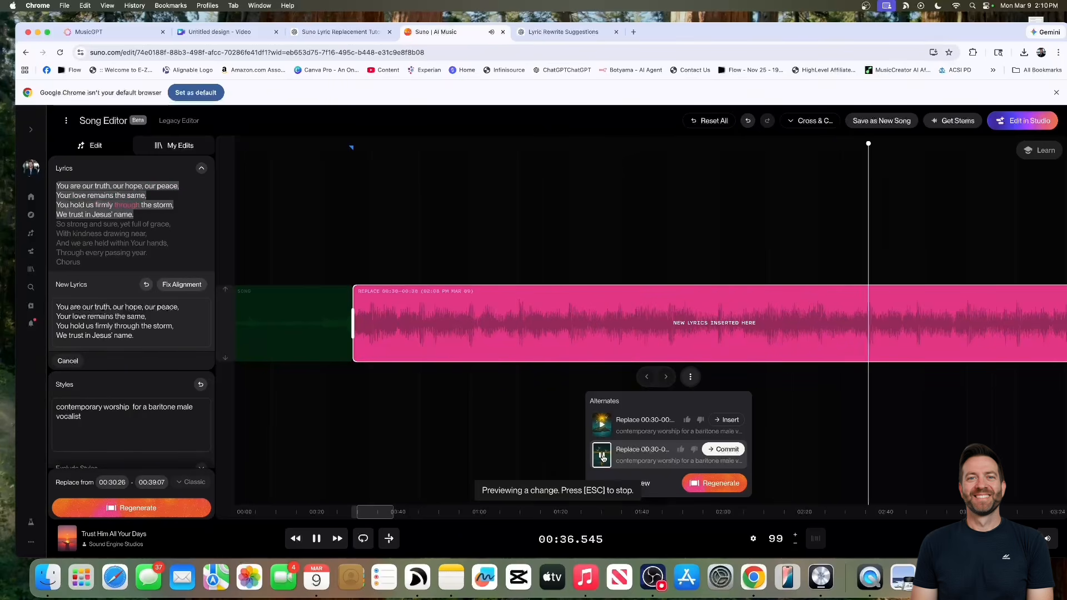
pyautogui.click(603, 457)
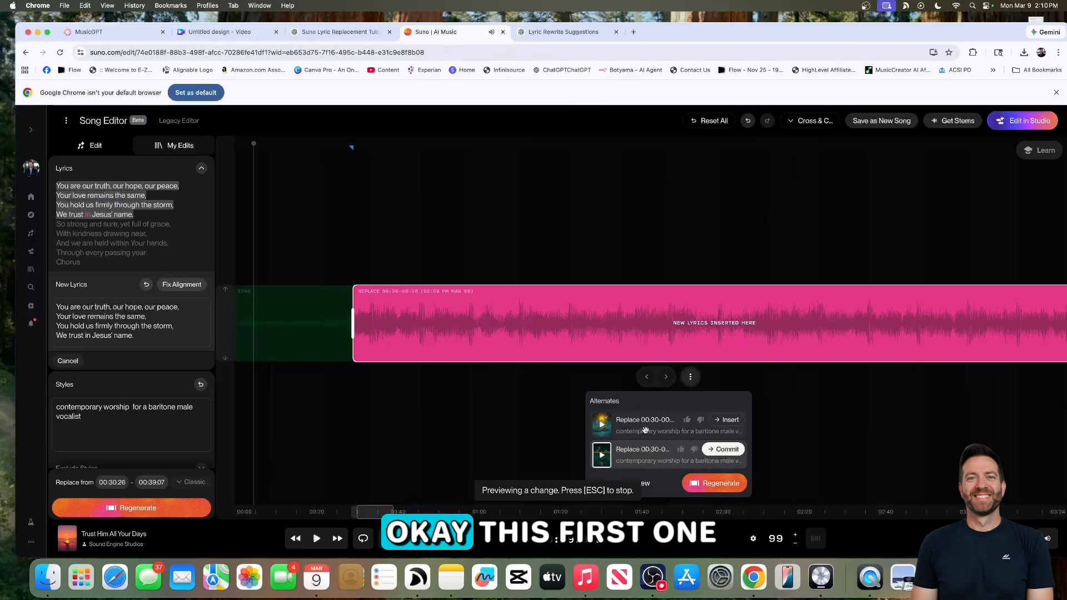
# - Insert the first alternate into the song, play the replaced section into the following audio, and leave lyric replacement
pyautogui.click(732, 423)
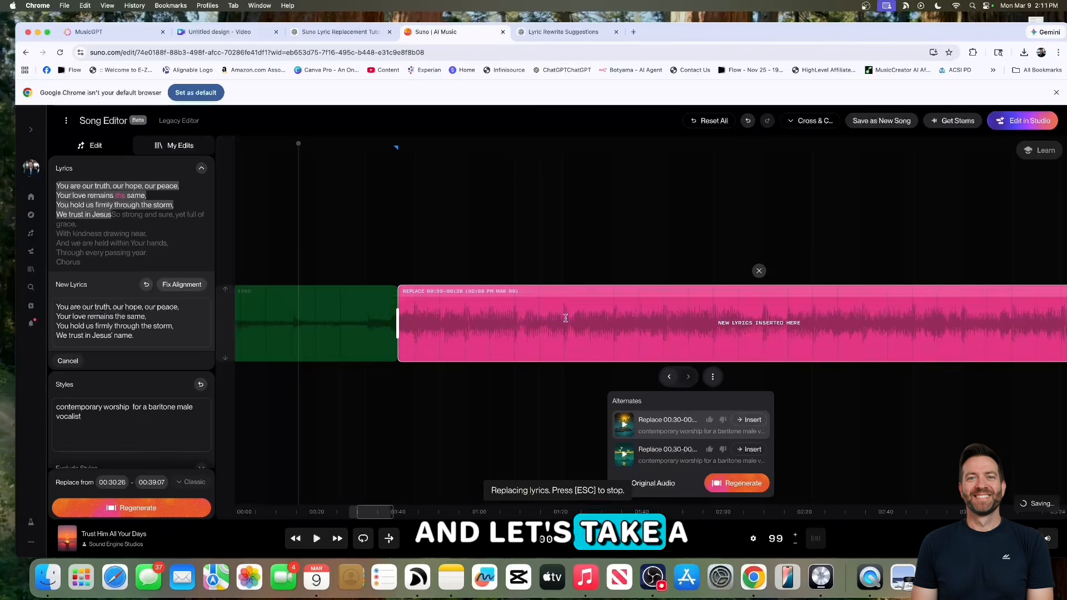
pyautogui.click(307, 144)
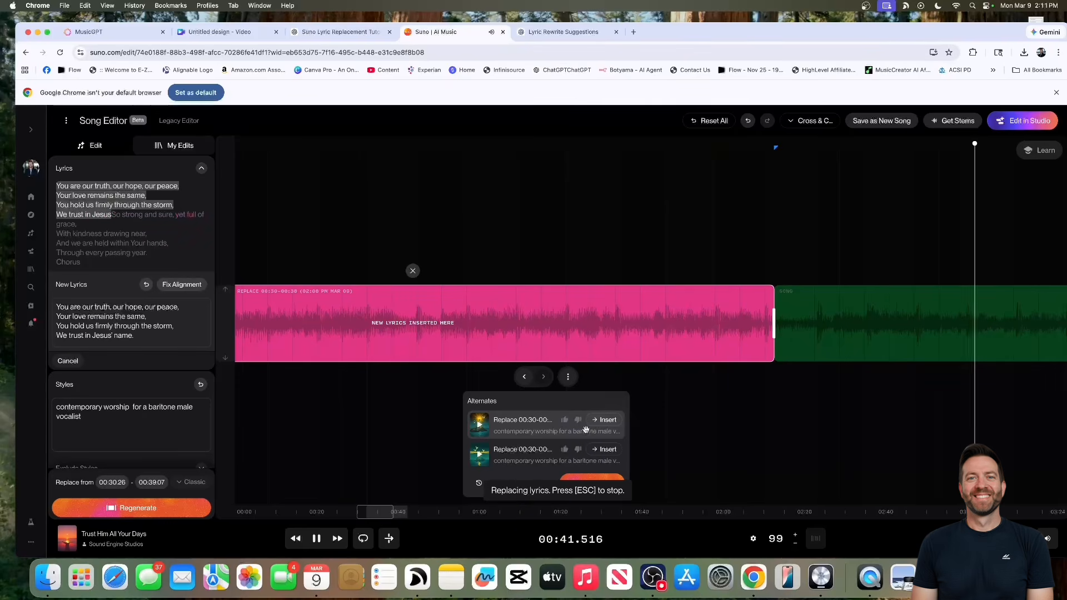
pyautogui.press('Escape')
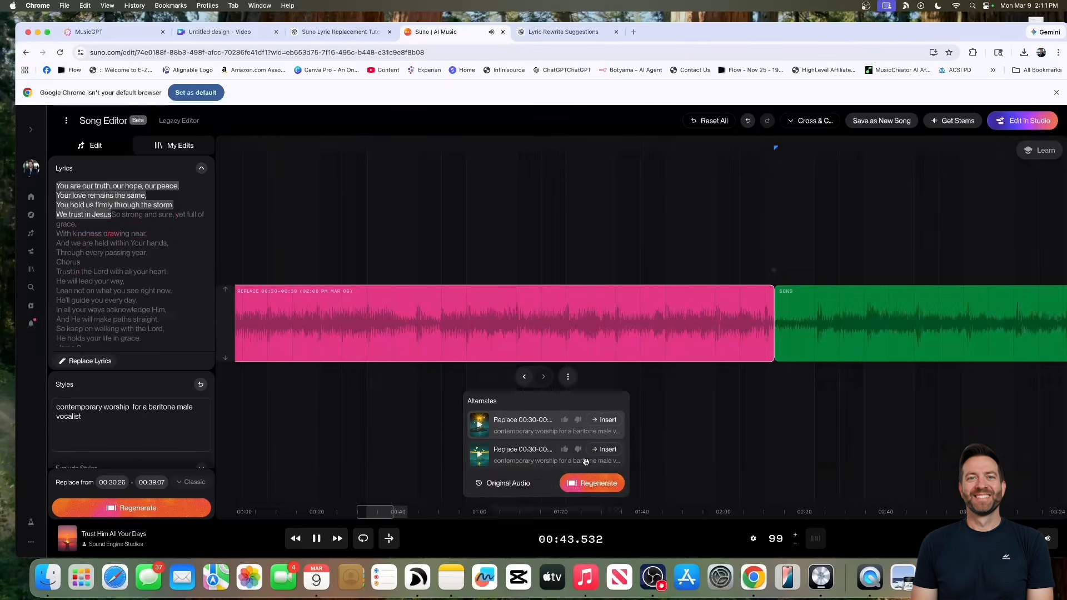
pyautogui.press('space')
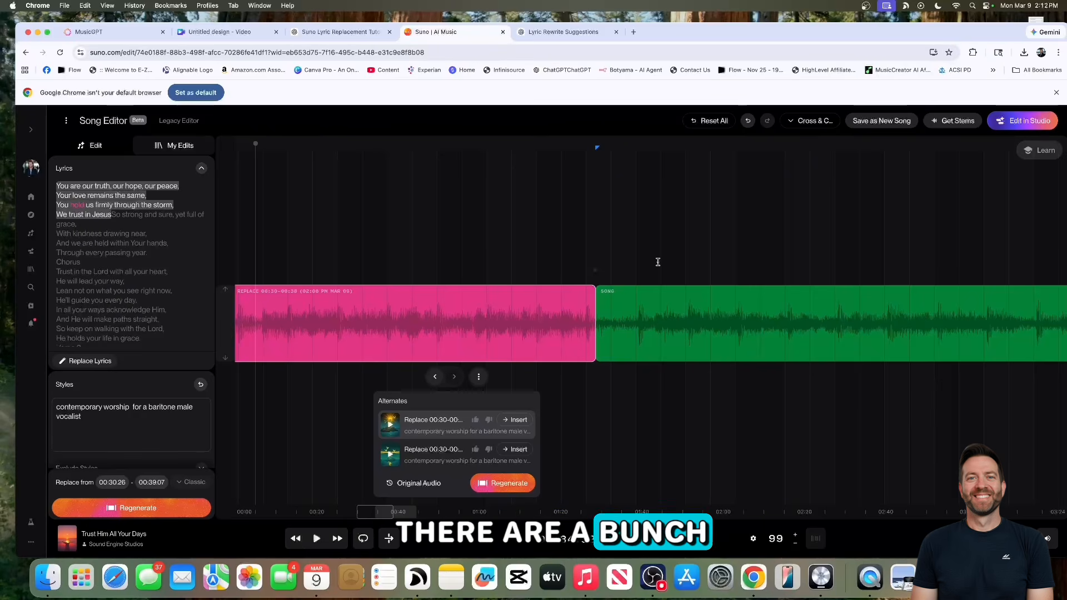
pyautogui.hscroll(1, 658, 262)
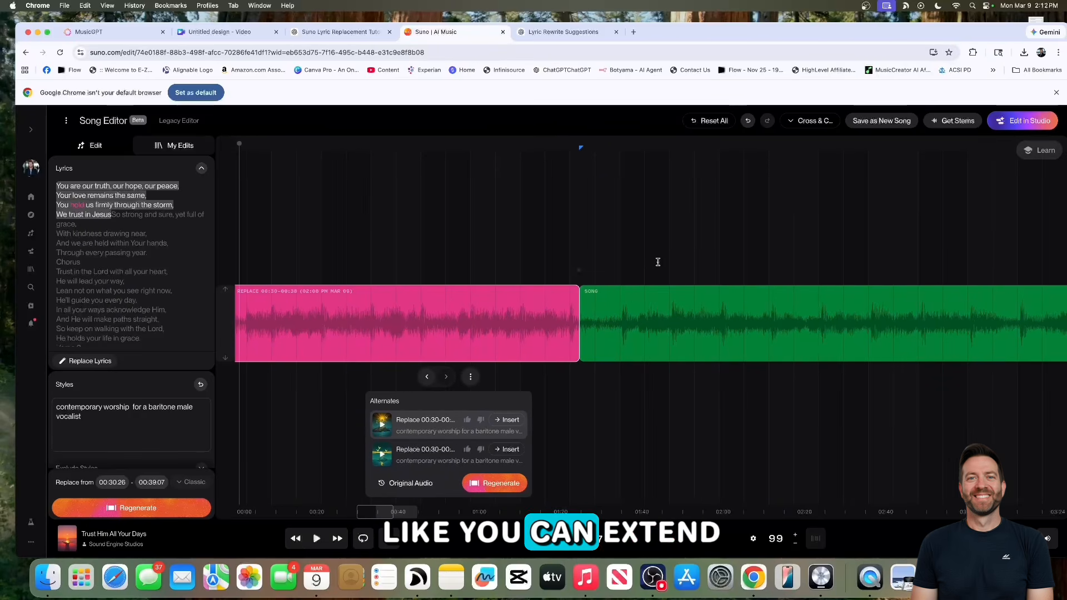